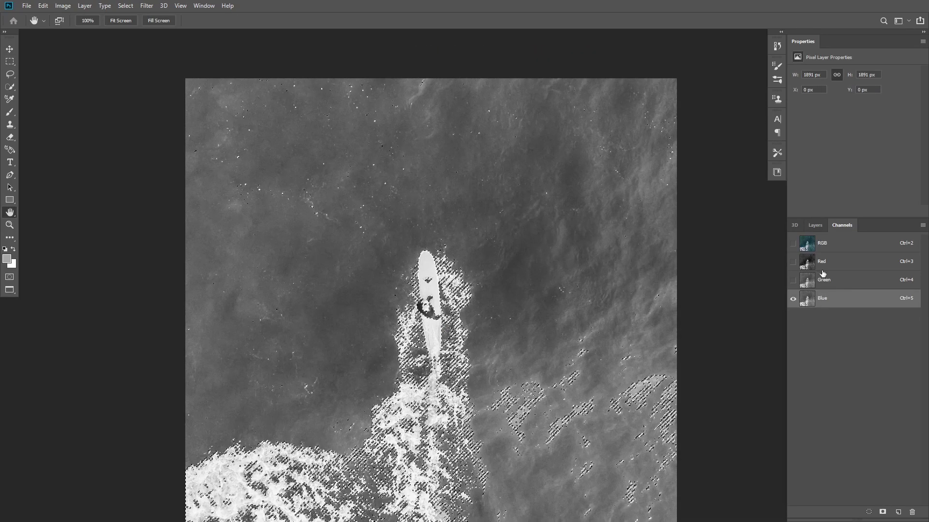
Restore the RGB composite view and toggle the Background copy layer's visibility to compare its effect on the fish
{"action": "left_click", "coordinate": [854, 245]}
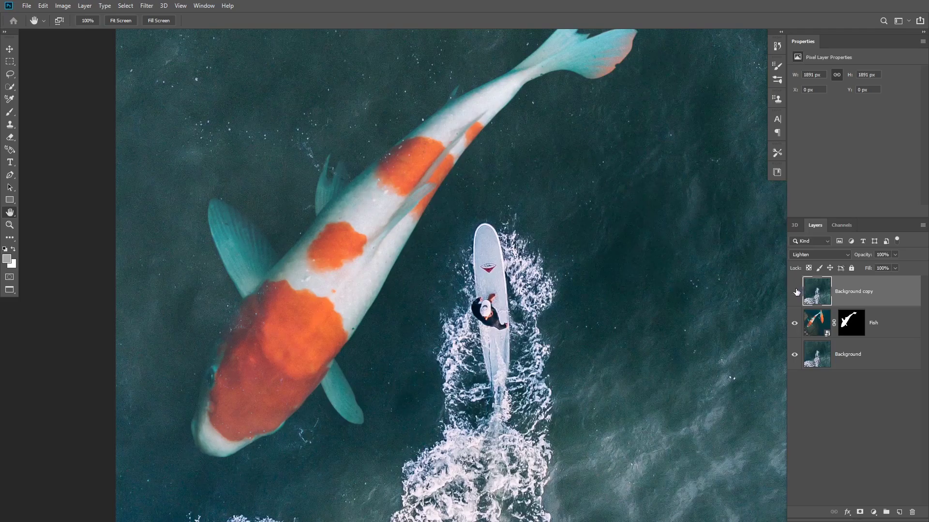
{"action": "left_click", "coordinate": [794, 292]}
{"action": "left_click", "coordinate": [794, 291]}
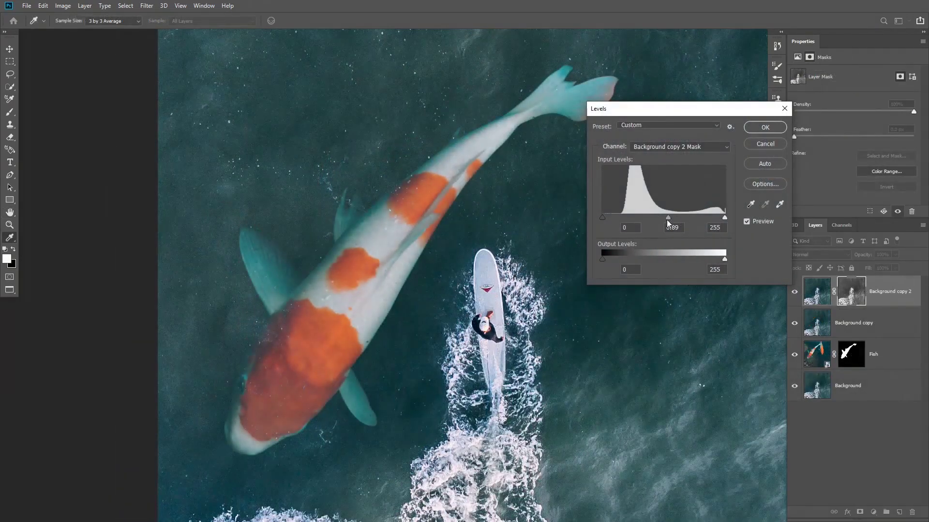
Adjust Levels on the Background copy 2 mask to a midtone input of 2.51 and a white input of 187
{"action": "left_click_drag", "start_coordinate": [666, 217], "coordinate": [621, 226]}
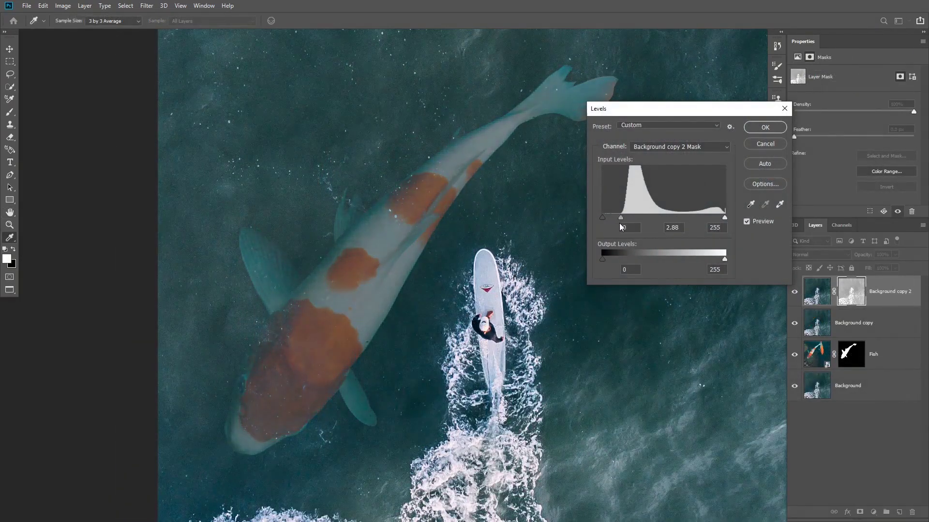
{"action": "left_click_drag", "start_coordinate": [709, 217], "coordinate": [701, 220]}
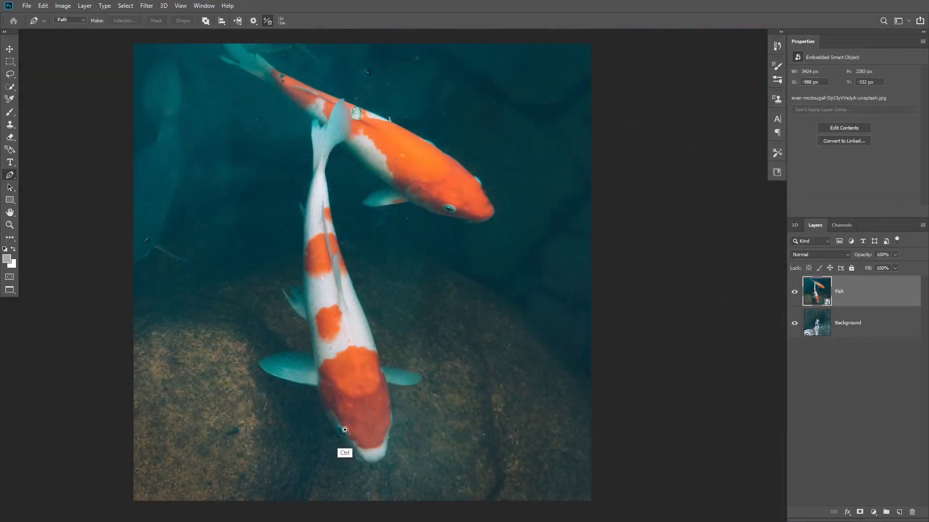
Rotate the view and start a Pen path at the fish's mouth, tracing its head edge up to the large pectoral fin
{"action": "left_click_drag", "start_coordinate": [344, 430], "coordinate": [369, 430]}
{"action": "left_click_drag", "start_coordinate": [369, 430], "coordinate": [296, 390]}
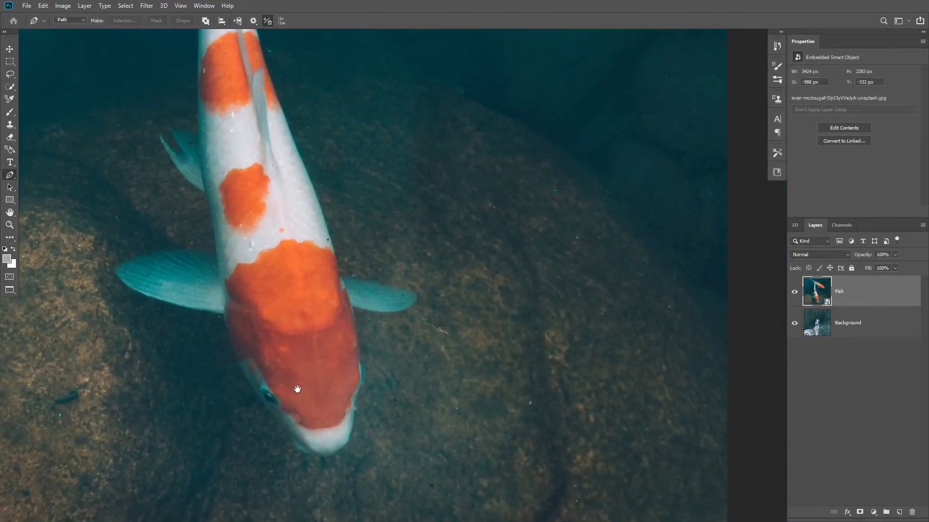
{"action": "key", "text": "r"}
{"action": "left_click_drag", "start_coordinate": [351, 293], "coordinate": [323, 182]}
{"action": "left_click_drag", "start_coordinate": [323, 181], "coordinate": [324, 281]}
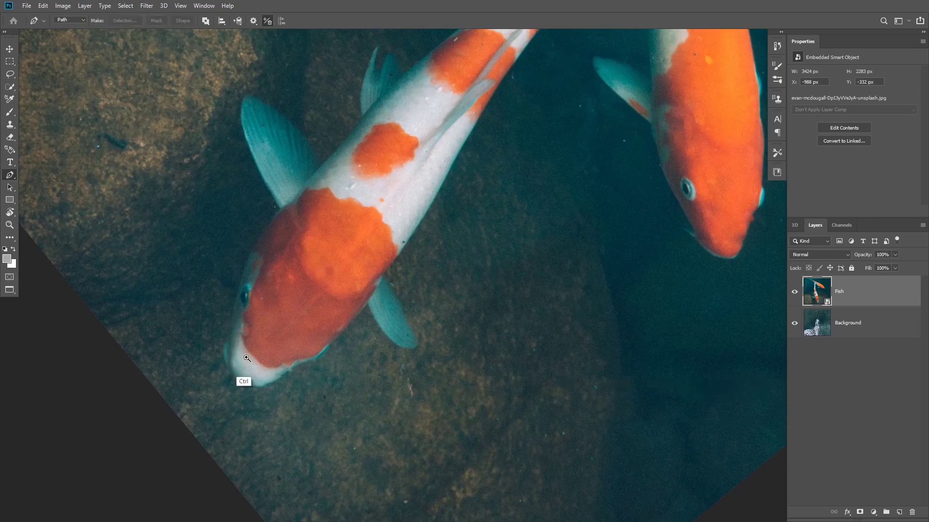
{"action": "scroll", "coordinate": [226, 359], "scroll_direction": "up", "scroll_amount": 3}
{"action": "left_click", "coordinate": [225, 371]}
{"action": "scroll", "coordinate": [269, 186], "scroll_direction": "up", "scroll_amount": 3}
{"action": "left_click_drag", "start_coordinate": [278, 223], "coordinate": [290, 202]}
{"action": "left_click", "coordinate": [319, 172]}
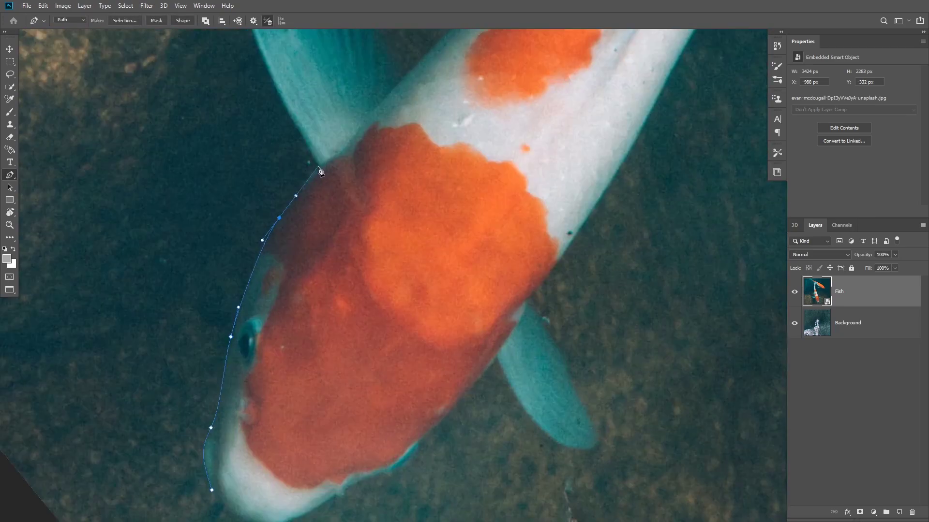
Continue the path around the large pectoral fin, along the body and around the small forked fin
{"action": "left_click_drag", "start_coordinate": [319, 173], "coordinate": [317, 317]}
{"action": "left_click_drag", "start_coordinate": [284, 262], "coordinate": [271, 236]}
{"action": "left_click_drag", "start_coordinate": [240, 146], "coordinate": [265, 89]}
{"action": "left_click_drag", "start_coordinate": [331, 132], "coordinate": [361, 157]}
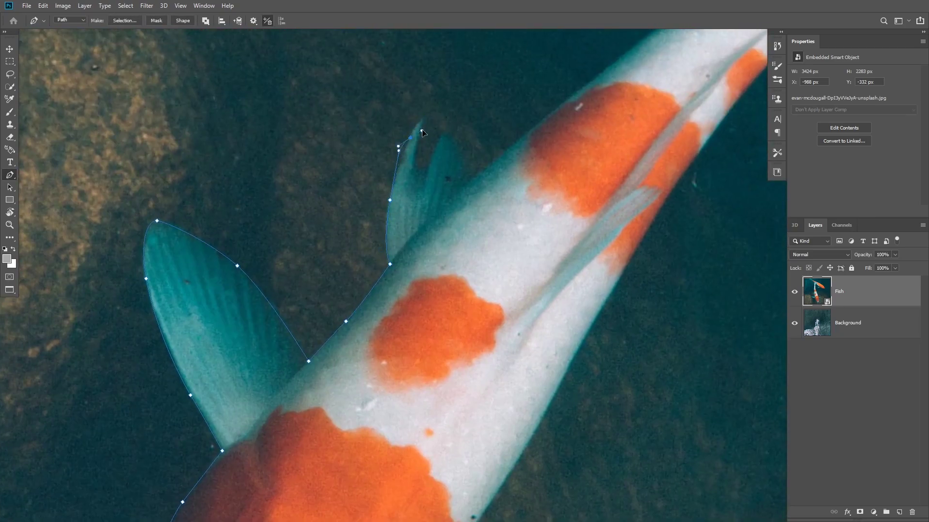
{"action": "left_click_drag", "start_coordinate": [422, 130], "coordinate": [420, 129]}
{"action": "left_click_drag", "start_coordinate": [412, 171], "coordinate": [412, 182]}
Extend the path along the fish's body edge from the small forked fin towards the tail
{"action": "scroll", "coordinate": [460, 203], "scroll_direction": "up", "scroll_amount": 1}
{"action": "left_click_drag", "start_coordinate": [526, 133], "coordinate": [543, 119]}
{"action": "left_click_drag", "start_coordinate": [543, 120], "coordinate": [409, 223]}
{"action": "left_click_drag", "start_coordinate": [477, 170], "coordinate": [501, 152]}
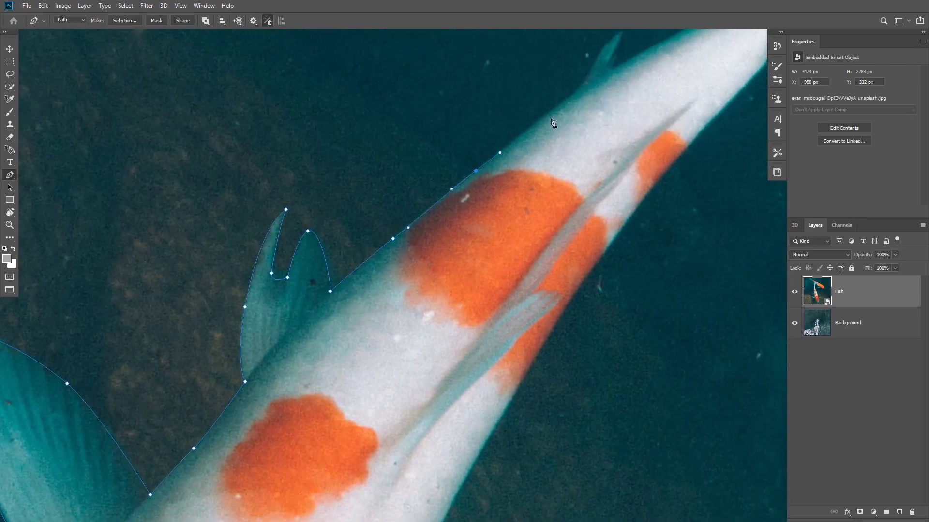
{"action": "left_click_drag", "start_coordinate": [552, 121], "coordinate": [458, 215]}
{"action": "left_click_drag", "start_coordinate": [464, 201], "coordinate": [478, 189]}
{"action": "left_click", "coordinate": [491, 177]}
{"action": "left_click_drag", "start_coordinate": [528, 126], "coordinate": [551, 114]}
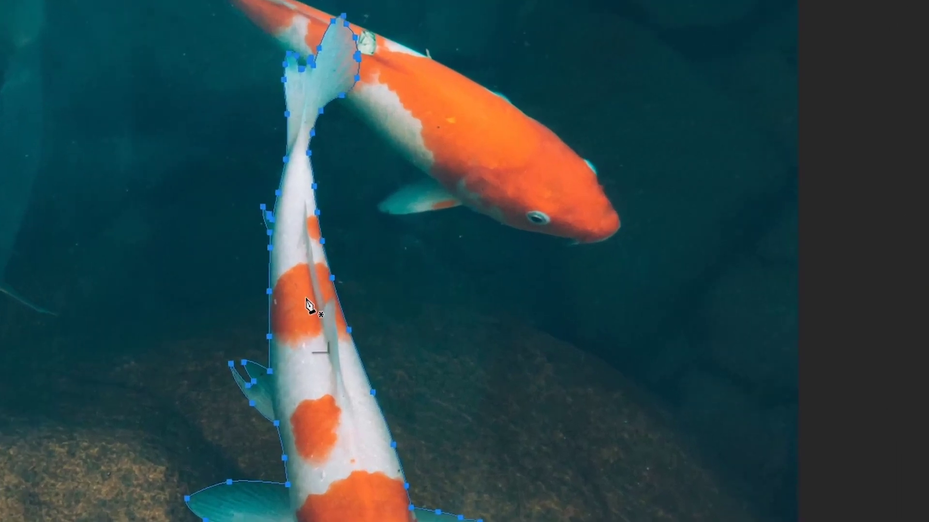
Convert the fish path into a new selection with a 0.7-pixel feather and use it to mask the Fish layer
{"action": "right_click", "coordinate": [344, 234]}
{"action": "left_click", "coordinate": [368, 364]}
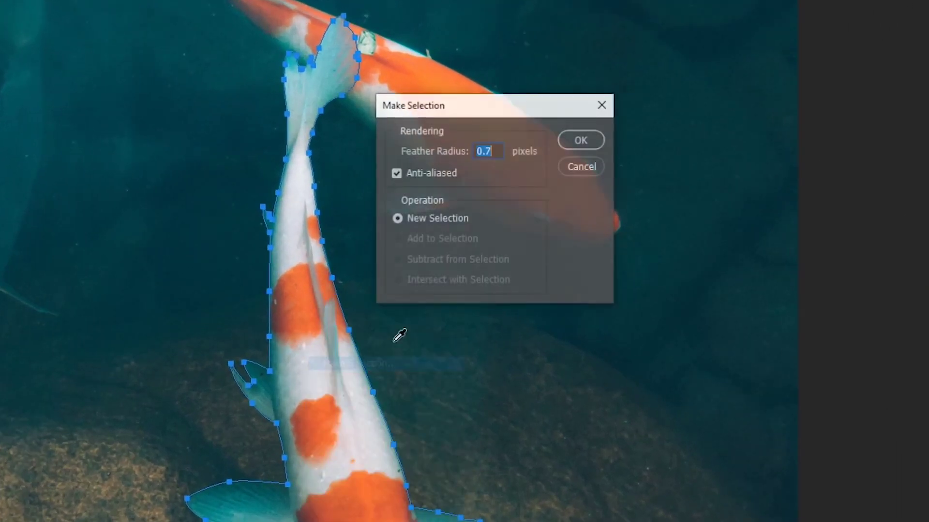
{"action": "left_click", "coordinate": [594, 141]}
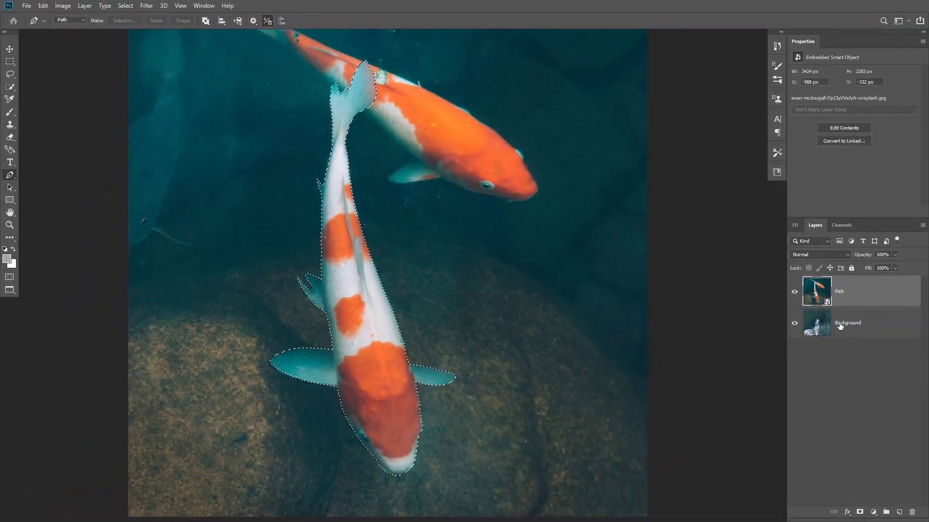
{"action": "left_click", "coordinate": [860, 511]}
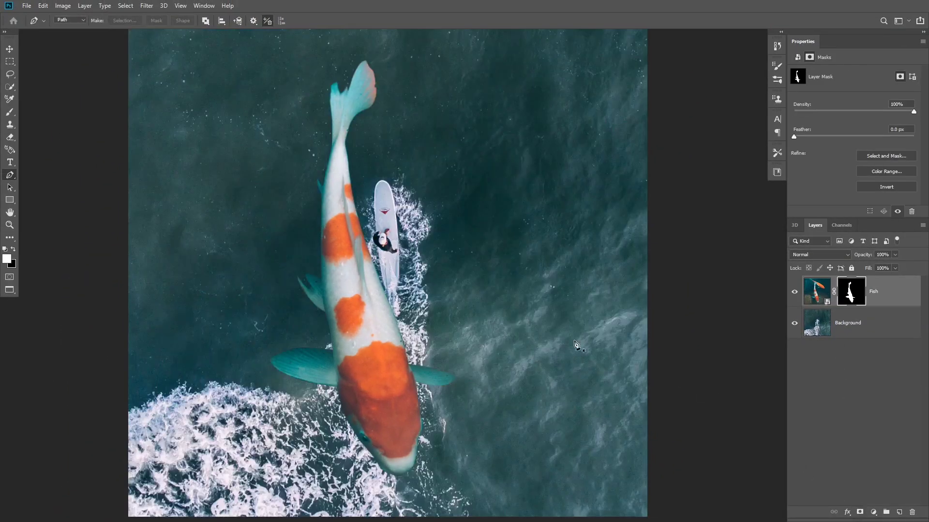
Free Transform the fish, rotating it to about 48° and placing it diagonally to the left of the surfer
{"action": "key", "text": "space"}
{"action": "mouse_move", "coordinate": [421, 304]}
{"action": "left_mouse_down"}
{"action": "mouse_move", "coordinate": [405, 292]}
{"action": "mouse_move", "coordinate": [409, 307]}
{"action": "left_mouse_up"}
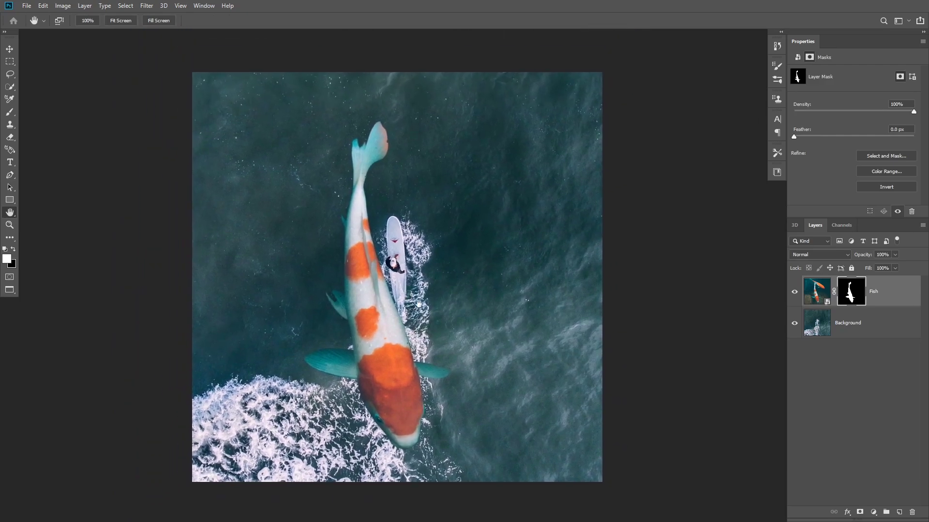
{"action": "scroll", "coordinate": [411, 304], "scroll_direction": "up", "scroll_amount": 1}
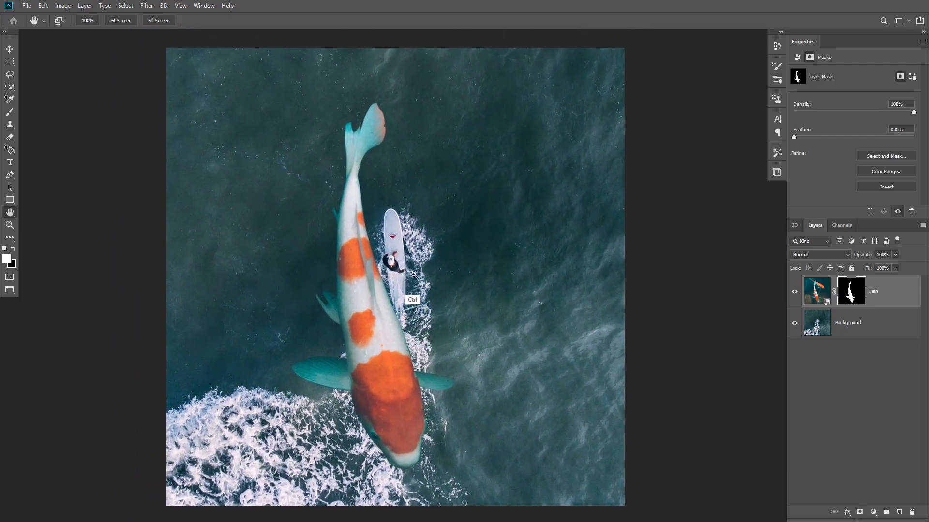
{"action": "key", "text": "ctrl+t"}
{"action": "left_click_drag", "start_coordinate": [404, 246], "coordinate": [382, 245], "text": "ctrl"}
{"action": "left_click_drag", "start_coordinate": [670, 67], "coordinate": [707, 323]}
{"action": "left_click_drag", "start_coordinate": [371, 294], "coordinate": [368, 257]}
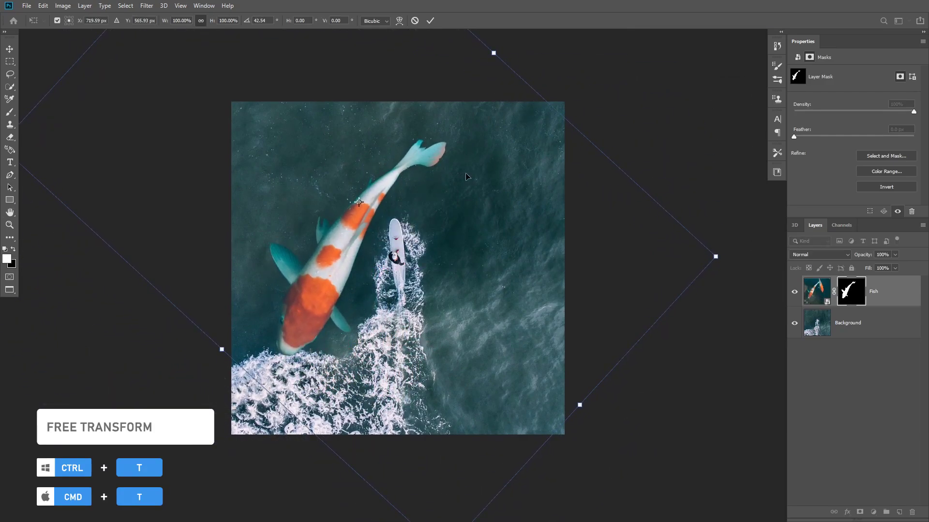
{"action": "left_click_drag", "start_coordinate": [601, 85], "coordinate": [632, 100]}
{"action": "mouse_move", "coordinate": [419, 203]}
{"action": "left_mouse_down"}
{"action": "mouse_move", "coordinate": [429, 183]}
{"action": "mouse_move", "coordinate": [426, 190]}
{"action": "left_mouse_up"}
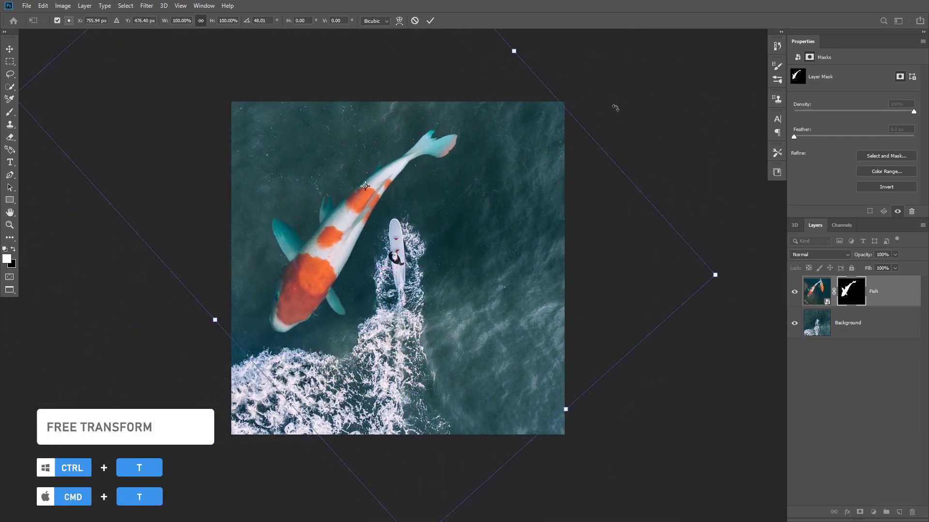
{"action": "key", "text": "Return"}
{"action": "key", "text": "h"}
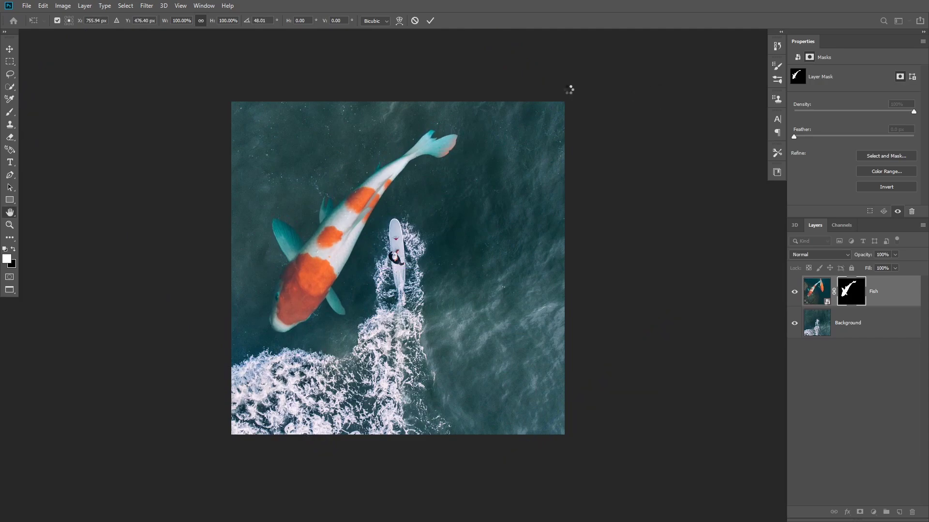
Duplicate the Background layer above the Fish layer and set the copy's blend mode to Lighten
{"action": "scroll", "coordinate": [377, 280], "scroll_direction": "up", "scroll_amount": 2}
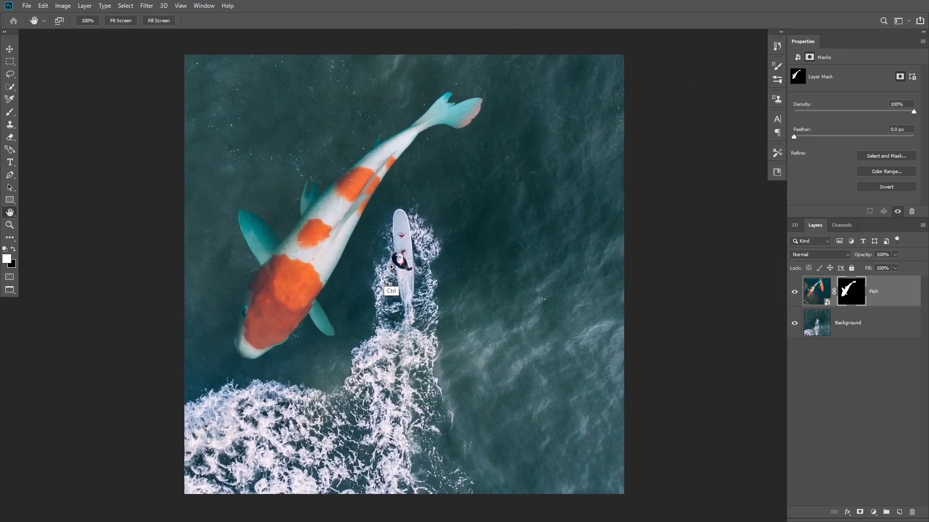
{"action": "left_click_drag", "start_coordinate": [375, 251], "coordinate": [359, 261]}
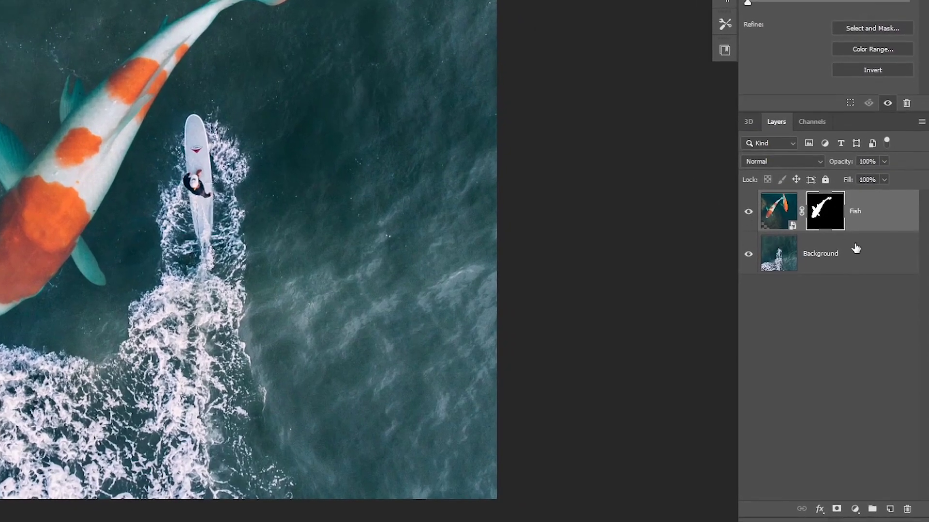
{"action": "left_click", "coordinate": [871, 265]}
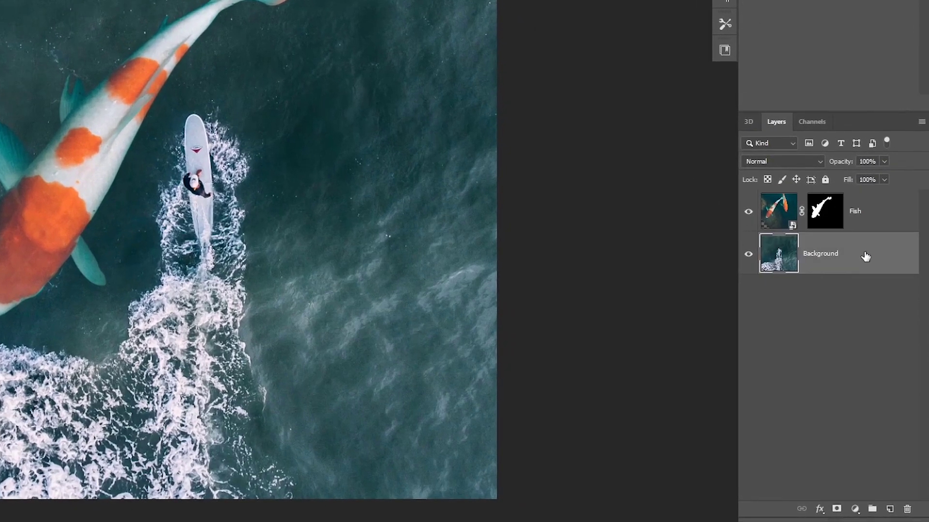
{"action": "left_click_drag", "start_coordinate": [866, 251], "coordinate": [866, 190]}
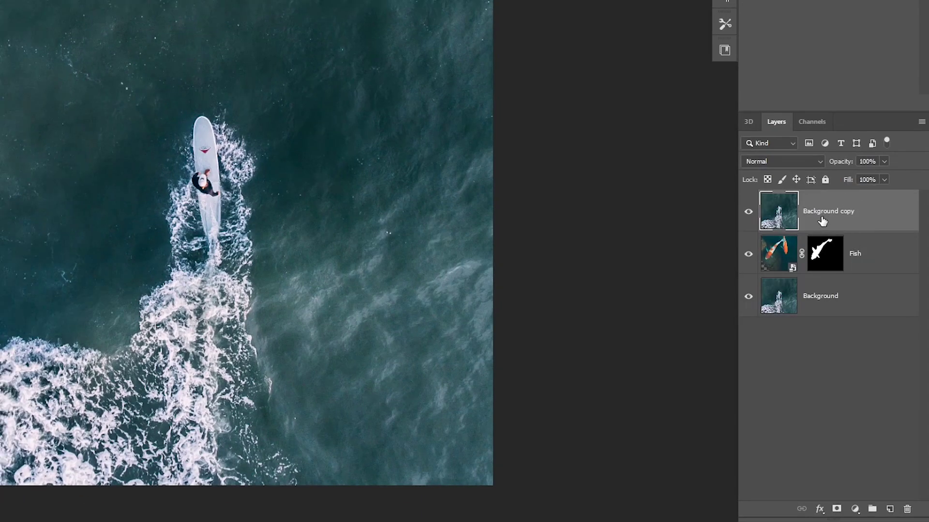
{"action": "left_click", "coordinate": [791, 164]}
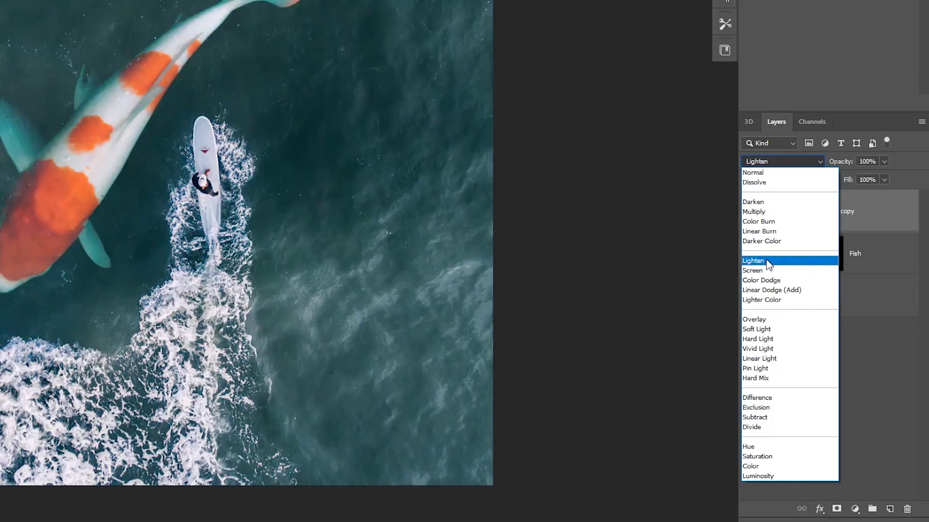
{"action": "left_click", "coordinate": [767, 261]}
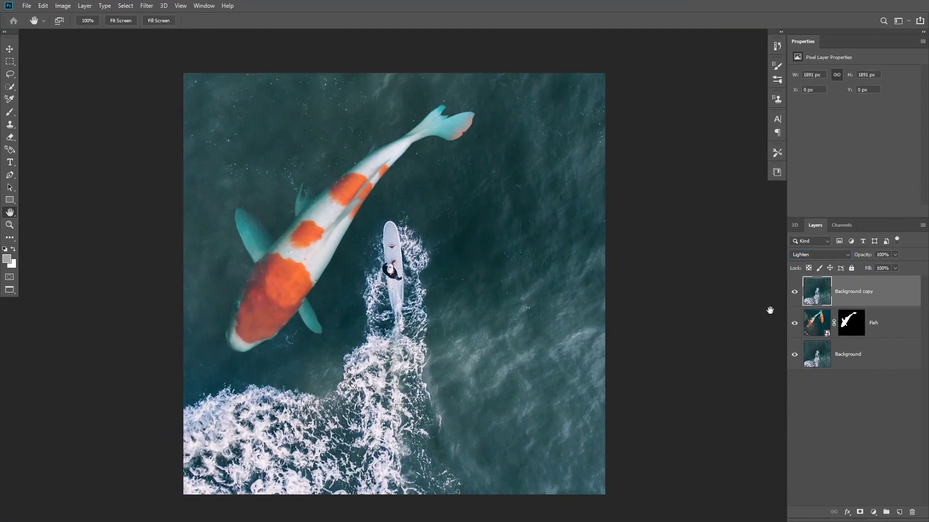
Inspect the fish up close with the Lighten background copy hidden and shown
{"action": "left_click_drag", "start_coordinate": [310, 291], "coordinate": [367, 304]}
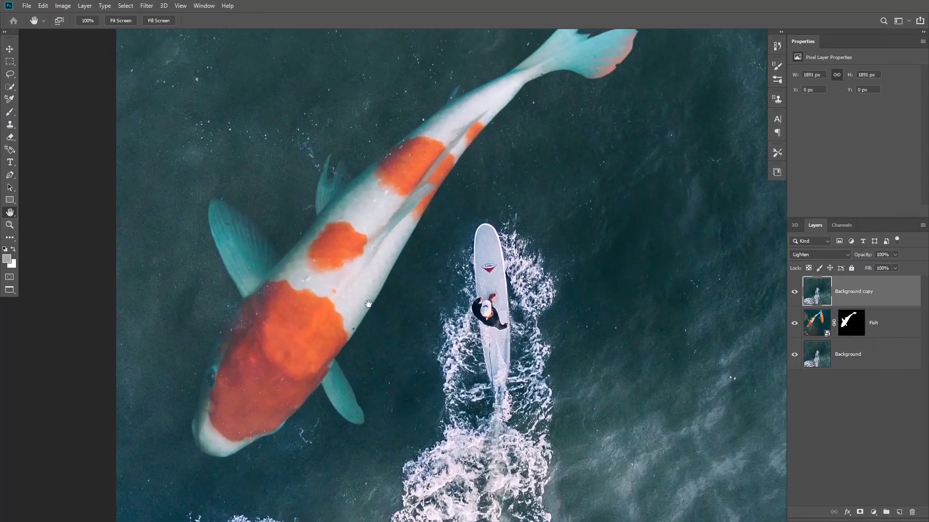
{"action": "left_click", "coordinate": [794, 291]}
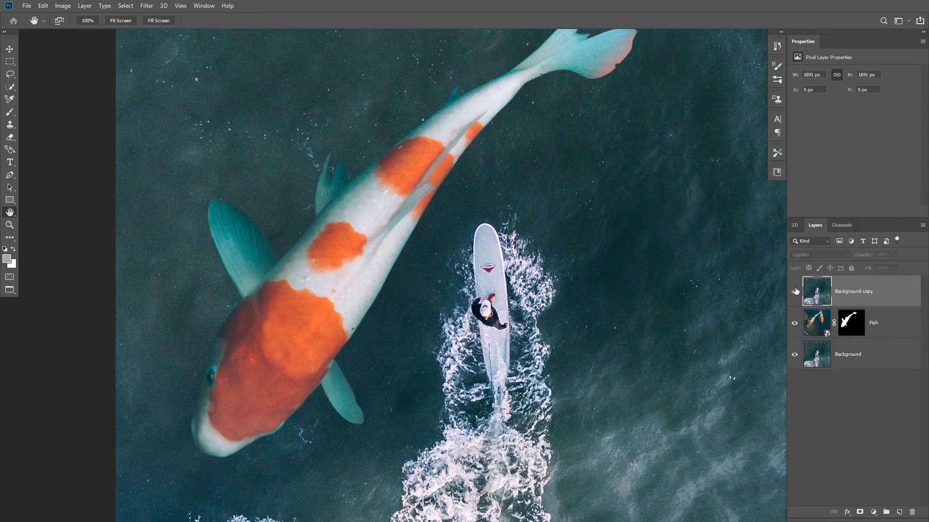
{"action": "left_click", "coordinate": [795, 291]}
{"action": "left_click", "coordinate": [794, 292]}
{"action": "left_click", "coordinate": [795, 292]}
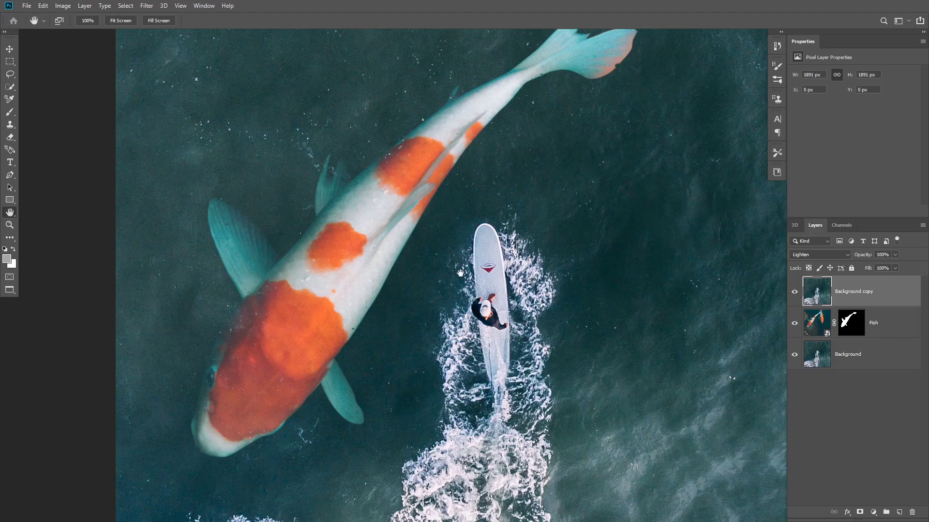
Duplicate the original Background layer again and place this copy at the top of the layer stack
{"action": "scroll", "coordinate": [460, 273], "scroll_direction": "down", "scroll_amount": 3}
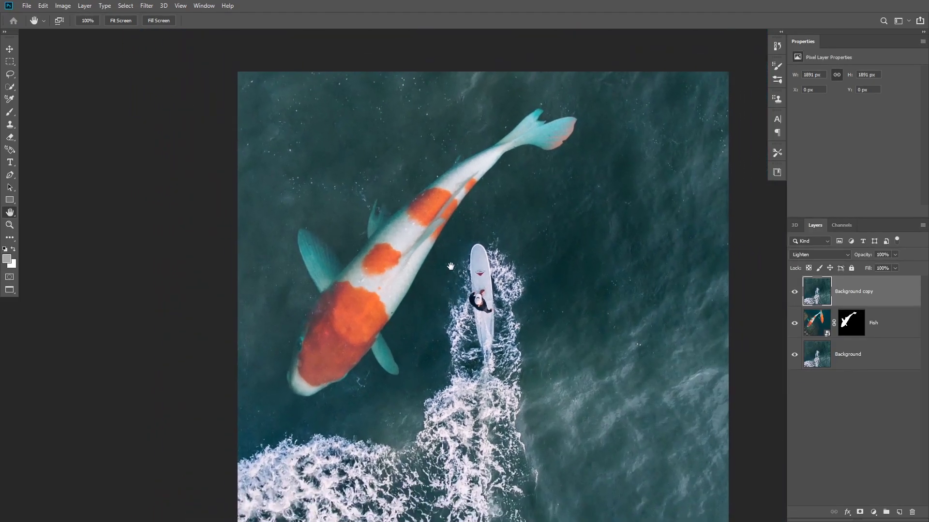
{"action": "left_click_drag", "start_coordinate": [451, 267], "coordinate": [398, 272]}
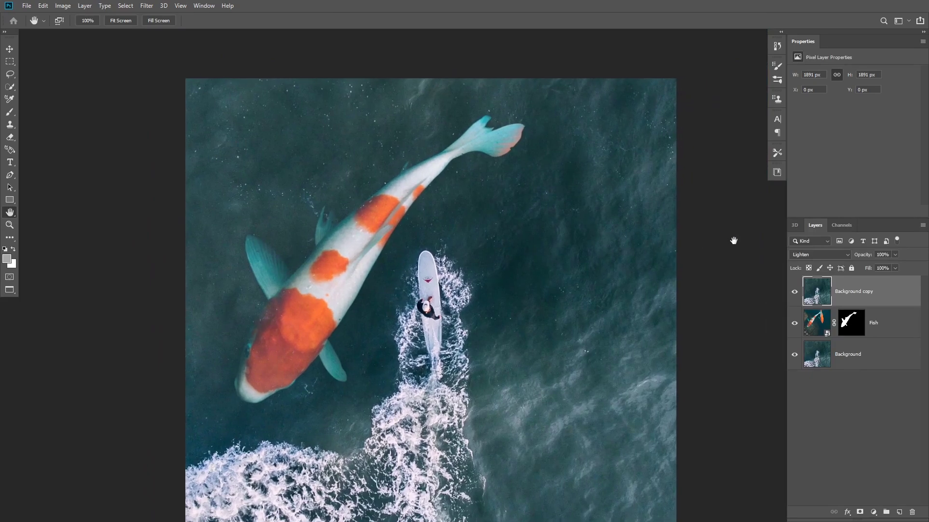
{"action": "left_click", "coordinate": [873, 355]}
{"action": "left_click_drag", "start_coordinate": [873, 353], "coordinate": [860, 294]}
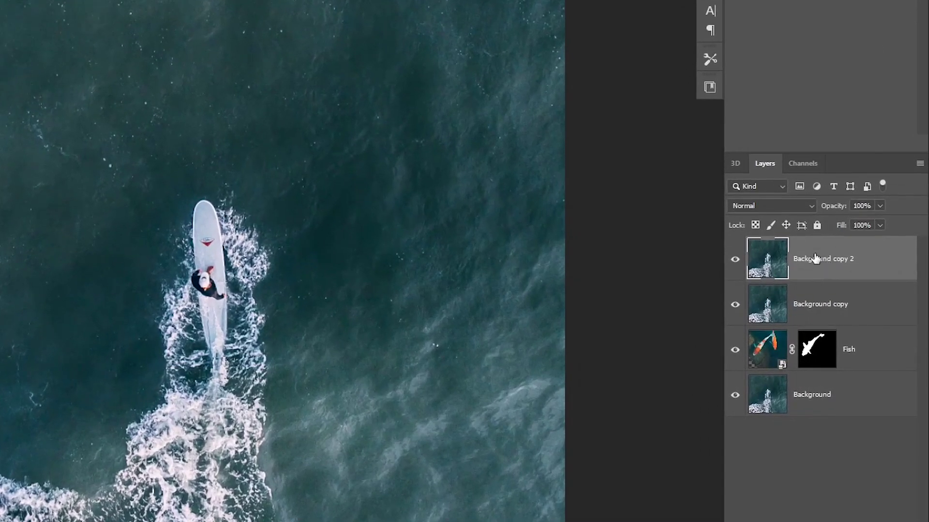
View the Red, Green and Blue channels individually to compare the contrast between water and foam
{"action": "left_click", "coordinate": [802, 164]}
{"action": "left_click", "coordinate": [804, 216]}
{"action": "left_click", "coordinate": [807, 243]}
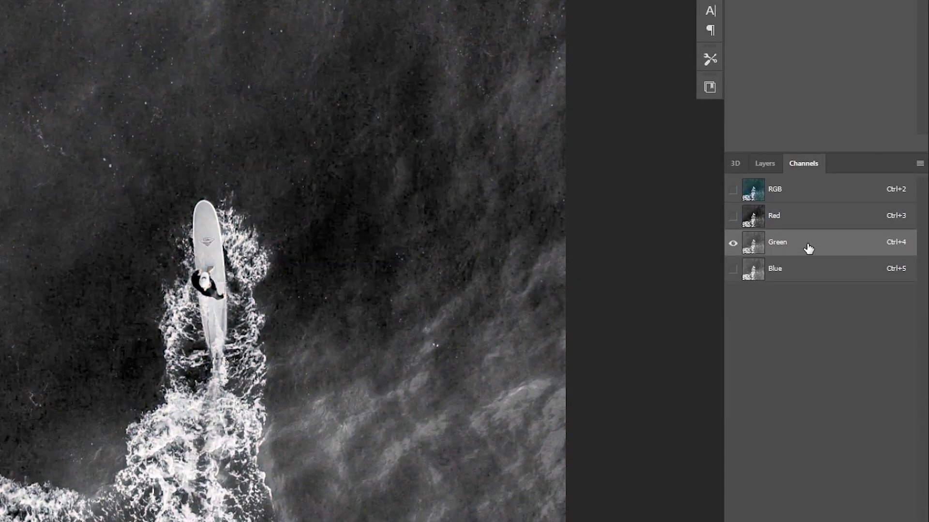
{"action": "left_click", "coordinate": [817, 271]}
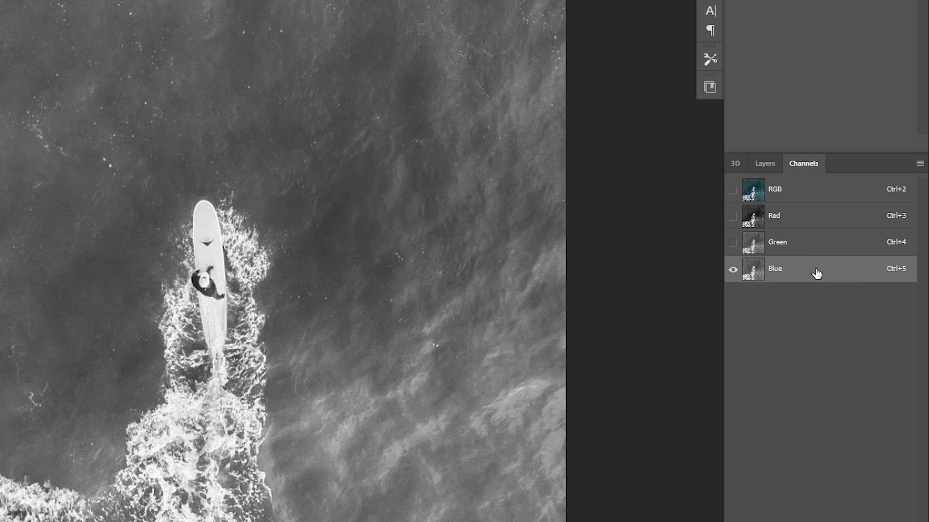
Load the Blue channel as a selection, restore the RGB composite and mask the topmost background copy with the selection
{"action": "left_click", "coordinate": [759, 269], "text": "ctrl"}
{"action": "left_click", "coordinate": [819, 197]}
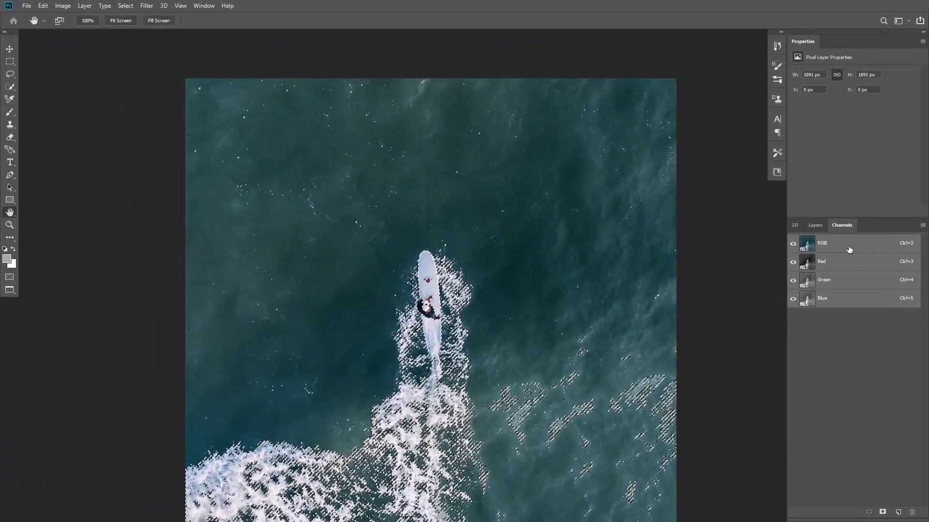
{"action": "left_click", "coordinate": [815, 224]}
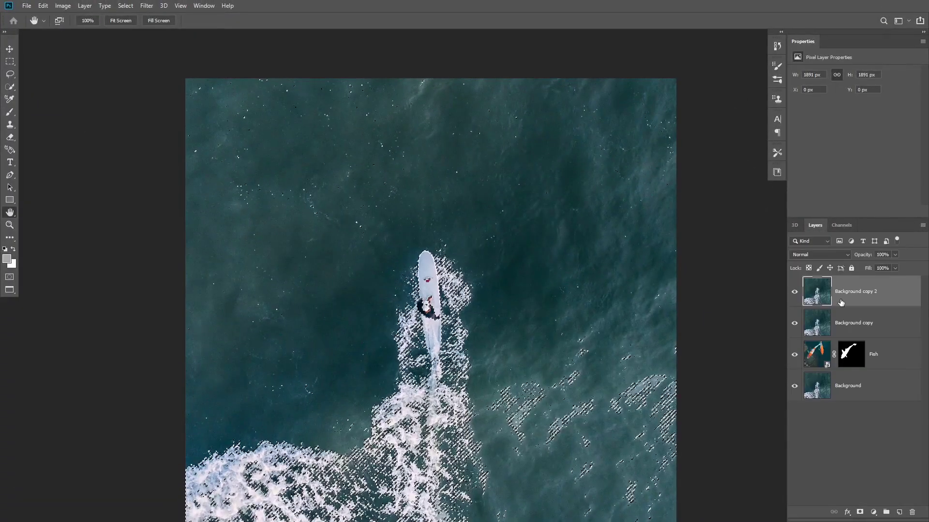
{"action": "left_click", "coordinate": [857, 512]}
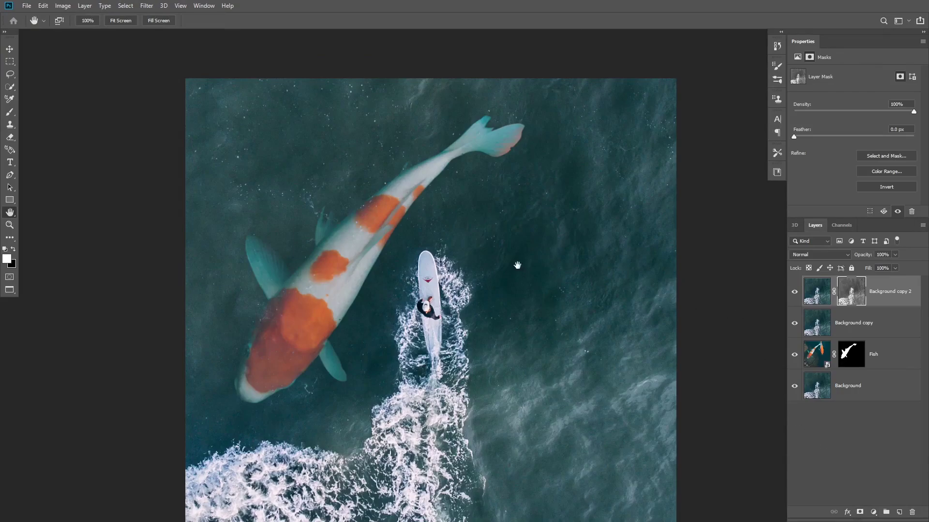
{"action": "scroll", "coordinate": [362, 251], "scroll_direction": "up", "scroll_amount": 2}
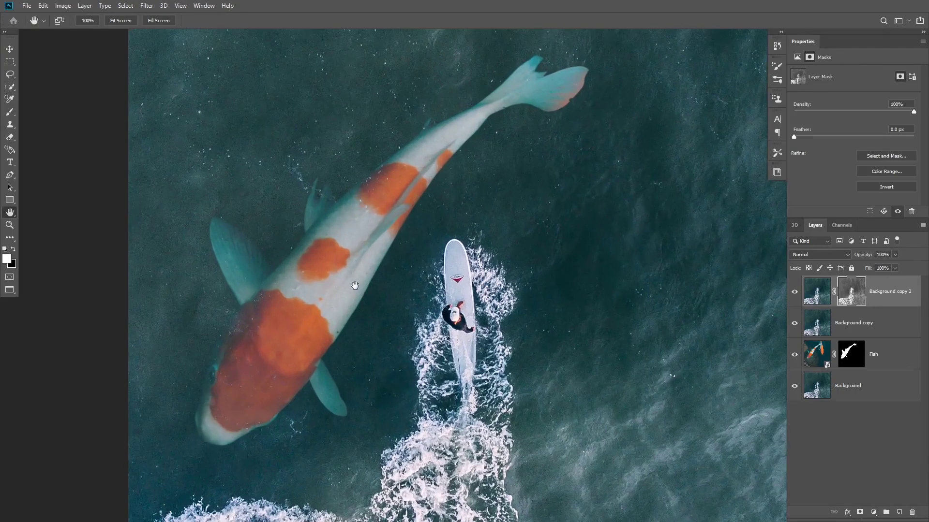
Display the topmost background copy's layer mask on its own to examine its grayscale tones
{"action": "left_click_drag", "start_coordinate": [354, 286], "coordinate": [384, 295]}
{"action": "left_click", "coordinate": [793, 292]}
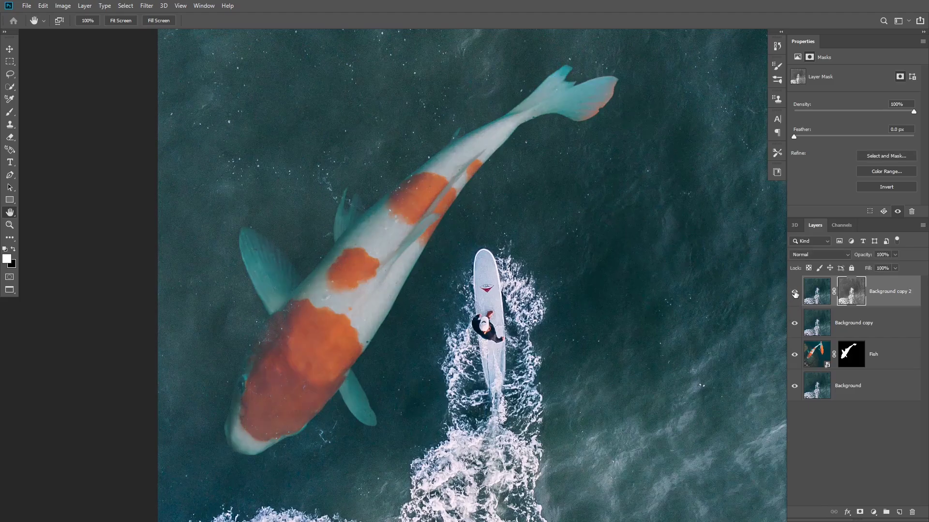
{"action": "left_click", "coordinate": [850, 297], "text": "alt"}
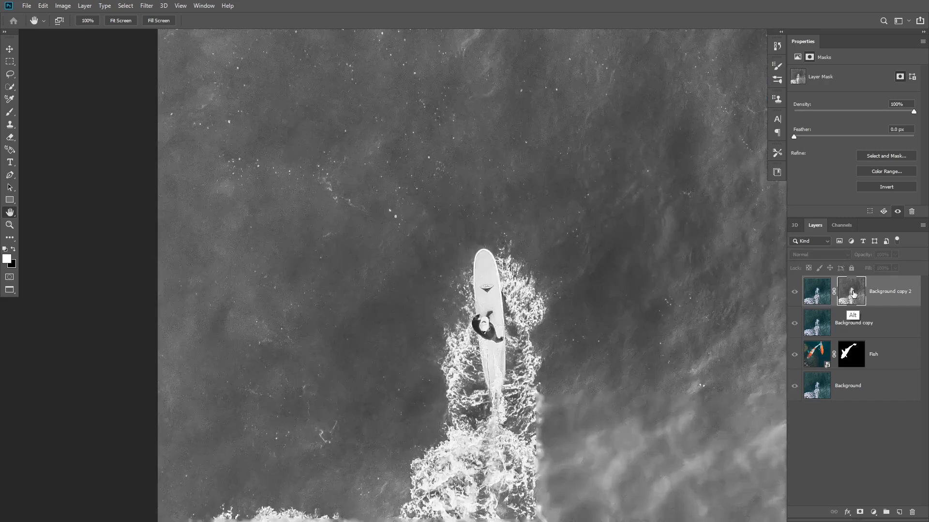
{"action": "key", "text": "ctrl+l"}
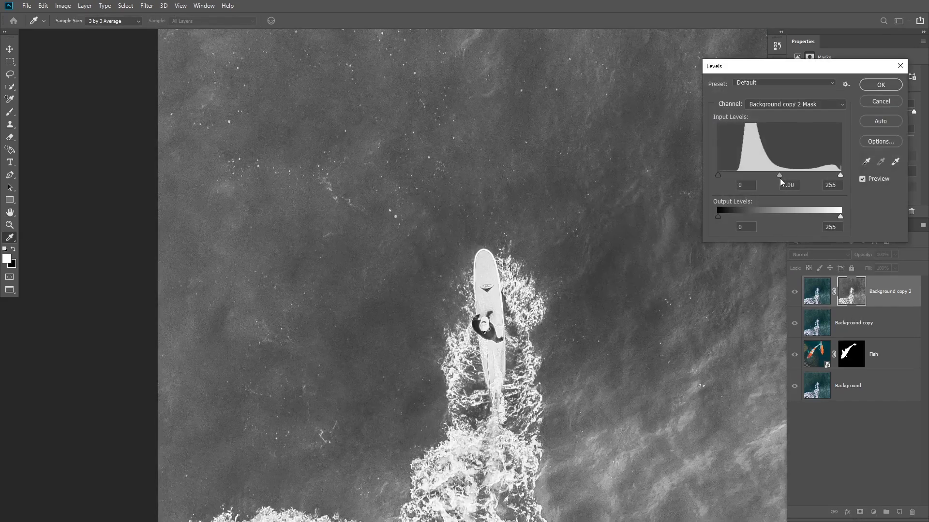
{"action": "left_click_drag", "start_coordinate": [780, 178], "coordinate": [750, 170]}
{"action": "left_click", "coordinate": [867, 102]}
{"action": "left_click", "coordinate": [849, 293], "text": "alt"}
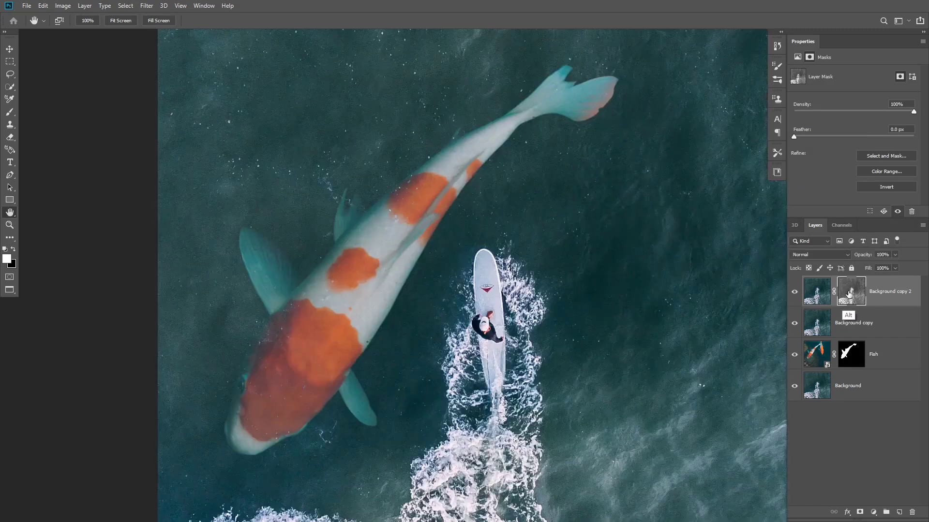
Brighten the topmost background copy's mask with Levels, setting the midtone input to 2.35 and the white input to 187
{"action": "key", "text": "ctrl+l"}
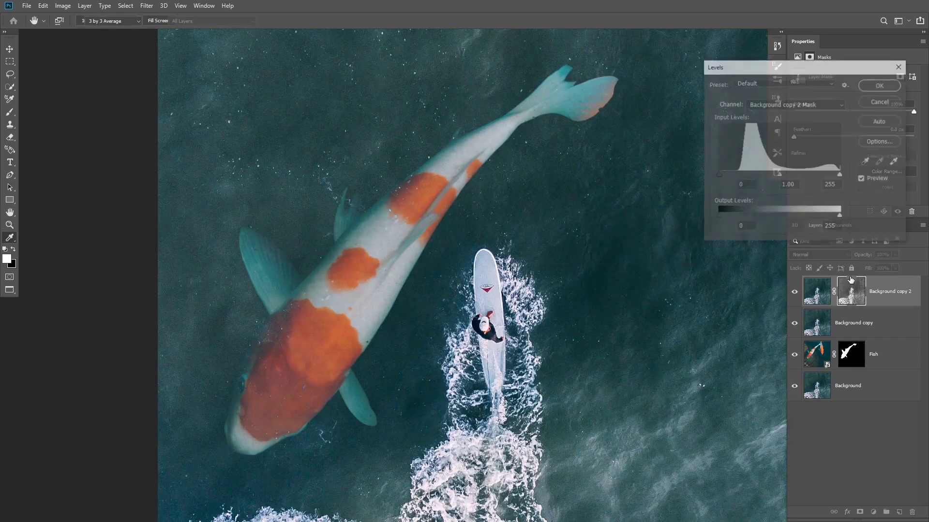
{"action": "left_click_drag", "start_coordinate": [761, 66], "coordinate": [646, 109]}
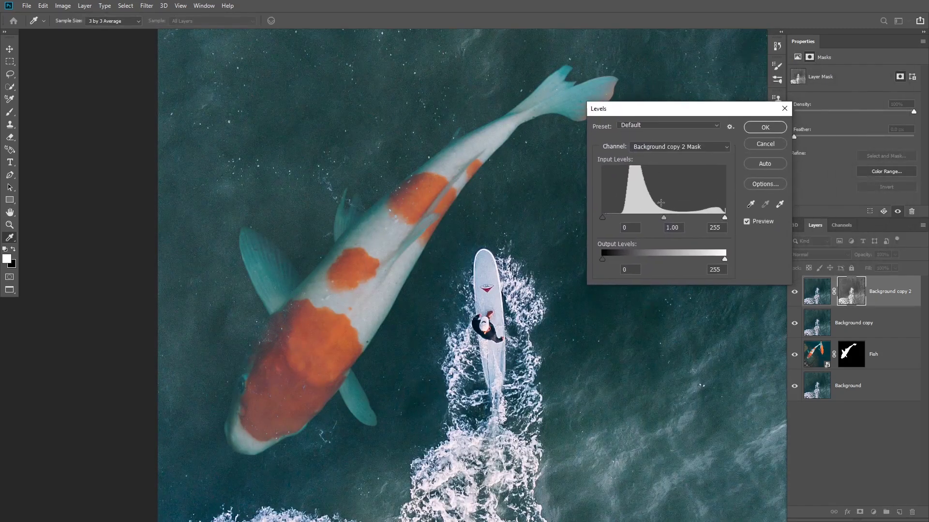
{"action": "left_click_drag", "start_coordinate": [663, 218], "coordinate": [625, 225]}
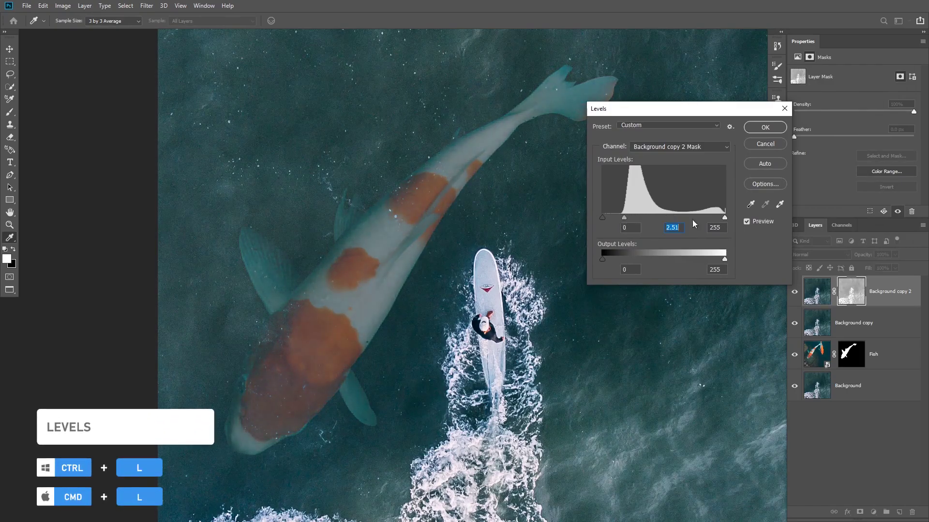
{"action": "left_click_drag", "start_coordinate": [705, 220], "coordinate": [690, 221]}
{"action": "left_click_drag", "start_coordinate": [619, 217], "coordinate": [620, 219]}
{"action": "left_click", "coordinate": [749, 220]}
{"action": "left_click", "coordinate": [749, 220]}
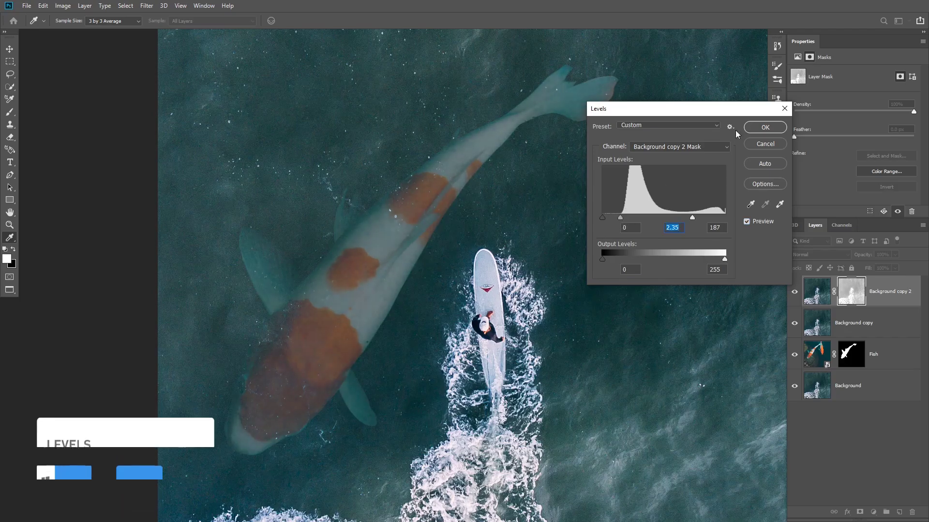
{"action": "left_click", "coordinate": [757, 128]}
Duplicate the masked Background copy 2 layer to strengthen the water over the fish
{"action": "left_click_drag", "start_coordinate": [454, 239], "coordinate": [406, 232]}
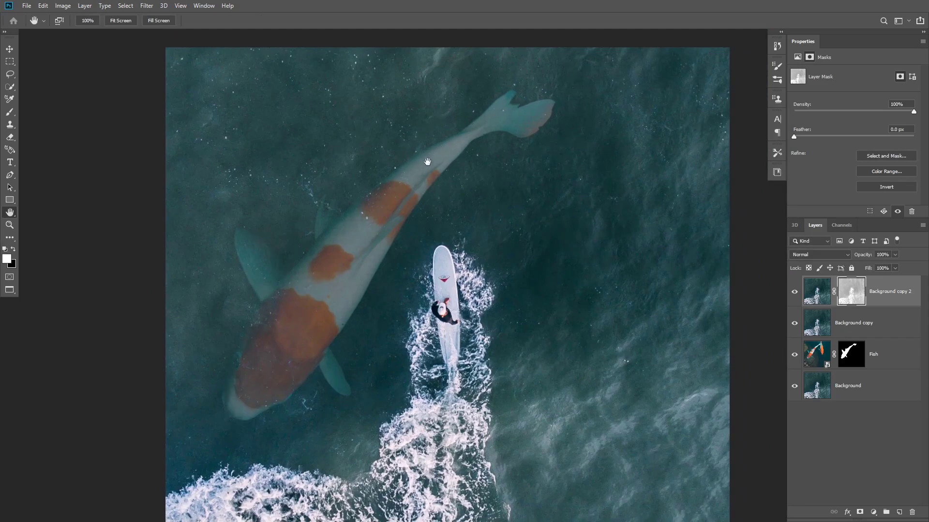
{"action": "left_click", "coordinate": [818, 293]}
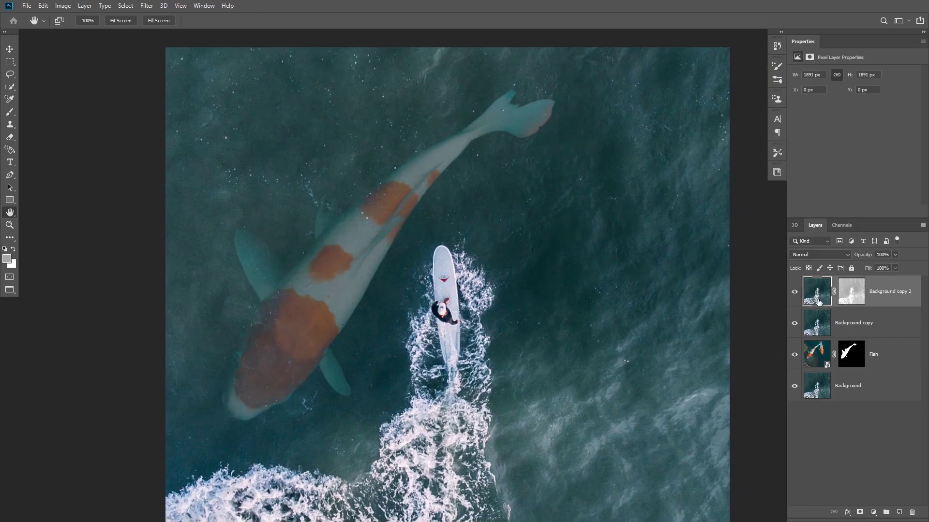
{"action": "key", "text": "ctrl+j"}
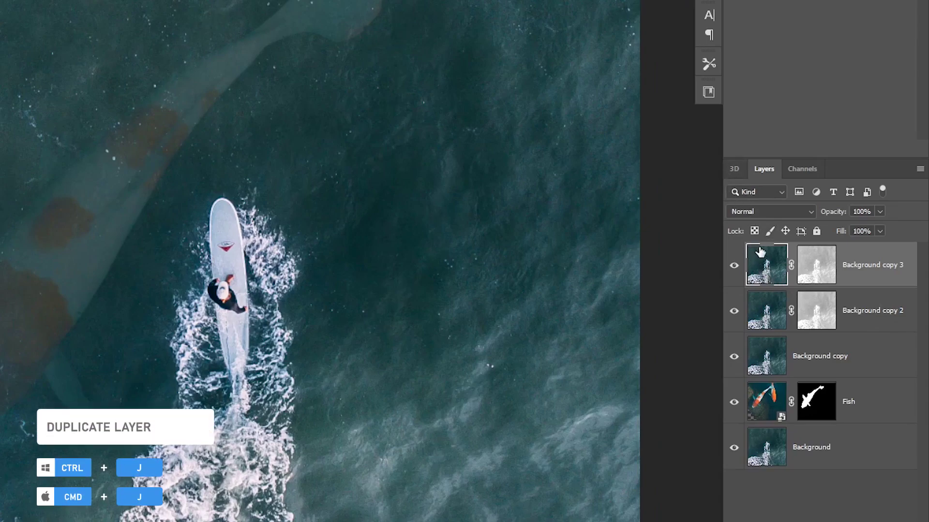
Place the new masked duplicate in its own group and add a black layer mask to the group
{"action": "key", "text": "ctrl"}
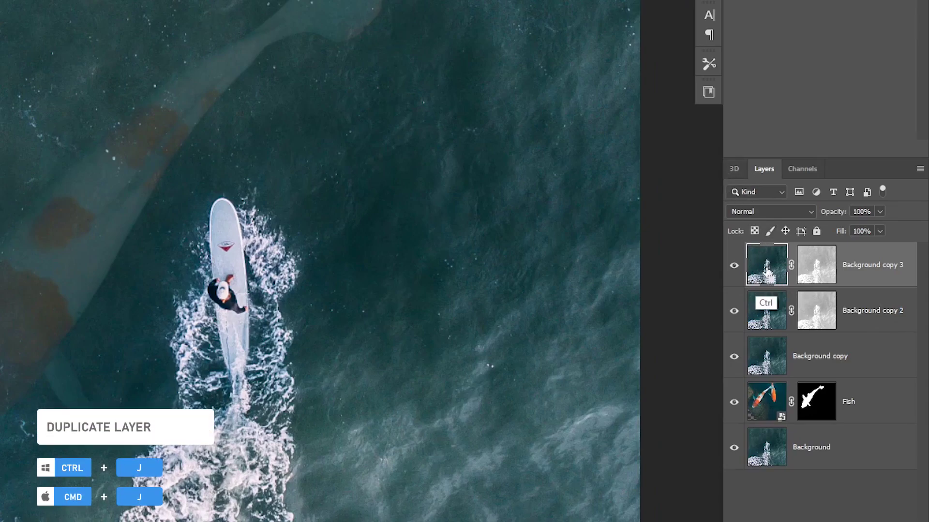
{"action": "key", "text": "ctrl+g"}
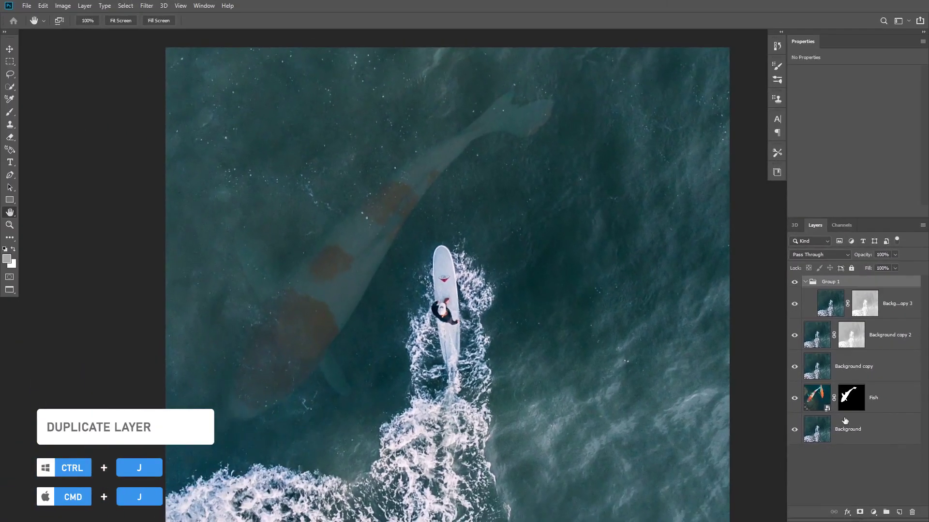
{"action": "left_click", "coordinate": [859, 512], "text": "alt"}
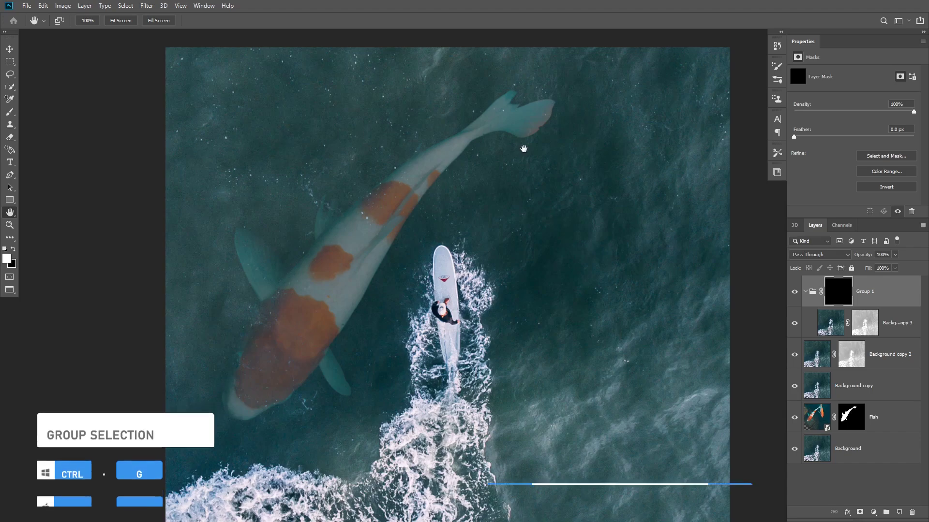
Brush white on the group's mask over the fish's tail and along its body's surfer-facing side, comparing with the group hidden and shown
{"action": "key", "text": "b"}
{"action": "mouse_move", "coordinate": [521, 128]}
{"action": "left_mouse_down"}
{"action": "mouse_move", "coordinate": [475, 132]}
{"action": "mouse_move", "coordinate": [531, 127]}
{"action": "mouse_move", "coordinate": [520, 106]}
{"action": "mouse_move", "coordinate": [446, 173]}
{"action": "mouse_move", "coordinate": [416, 168]}
{"action": "left_mouse_up"}
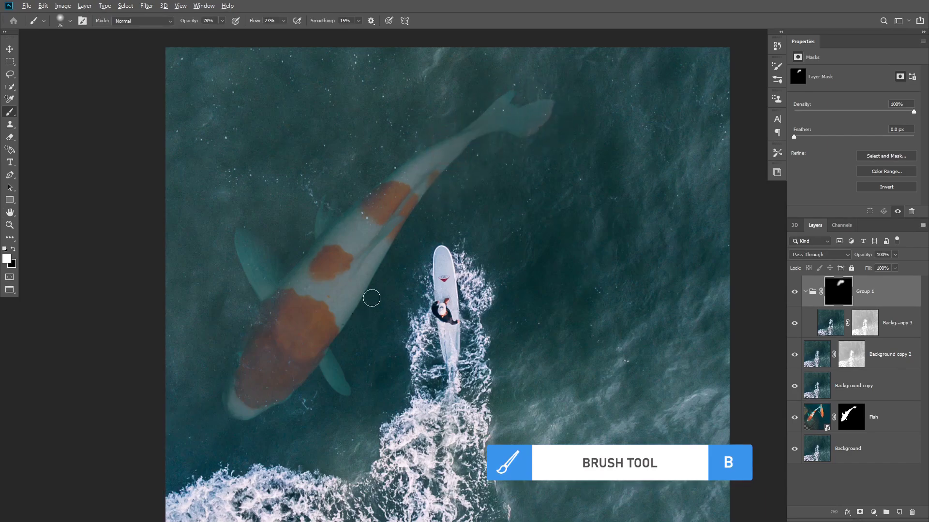
{"action": "left_click_drag", "start_coordinate": [350, 341], "coordinate": [368, 295]}
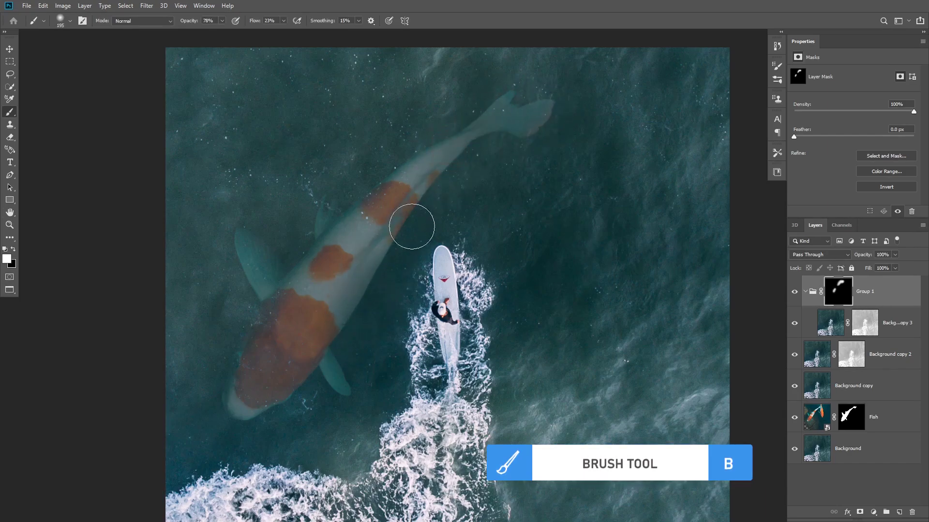
{"action": "mouse_move", "coordinate": [411, 227]}
{"action": "left_mouse_down"}
{"action": "mouse_move", "coordinate": [429, 201]}
{"action": "mouse_move", "coordinate": [295, 404]}
{"action": "mouse_move", "coordinate": [295, 393]}
{"action": "left_mouse_up"}
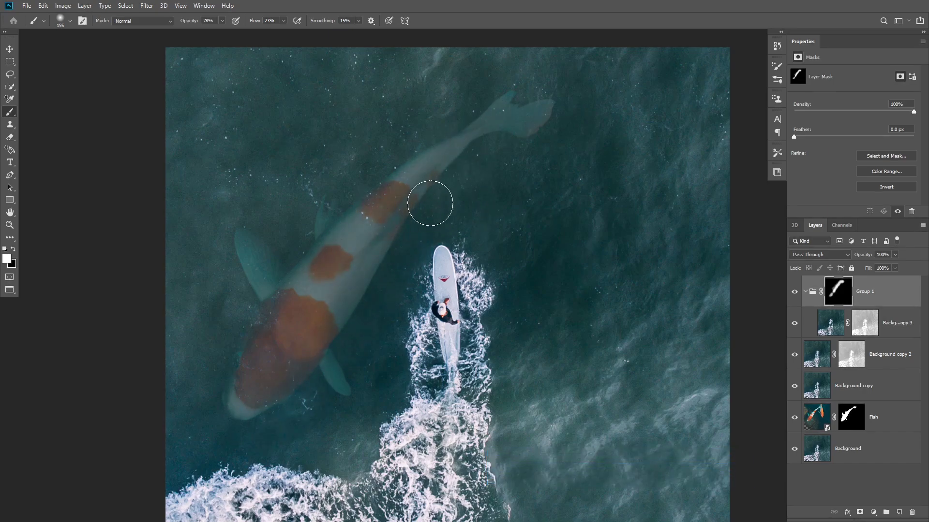
{"action": "left_click", "coordinate": [794, 293]}
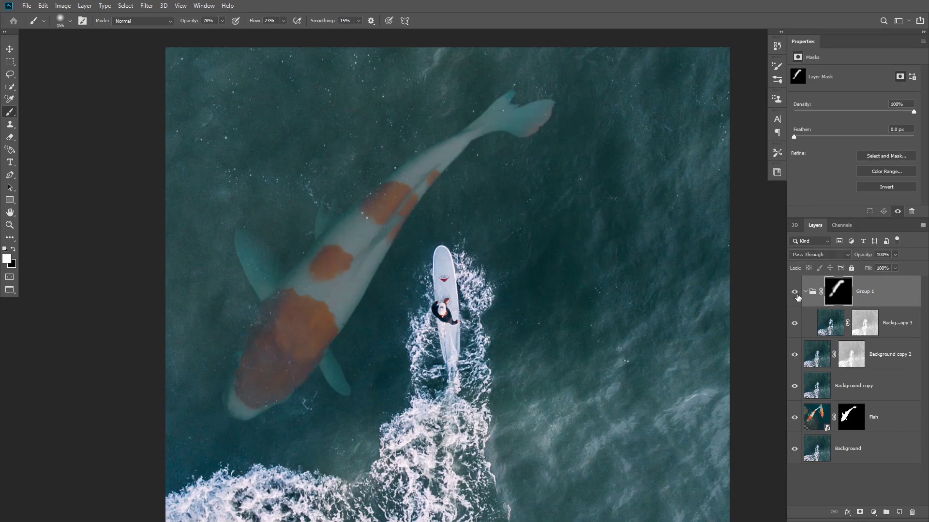
{"action": "left_click", "coordinate": [794, 292]}
Select the Fish layer and move the fish to different positions in the water beside the surfer
{"action": "key", "text": "h"}
{"action": "left_click_drag", "start_coordinate": [400, 247], "coordinate": [423, 251]}
{"action": "key", "text": "ctrl+0"}
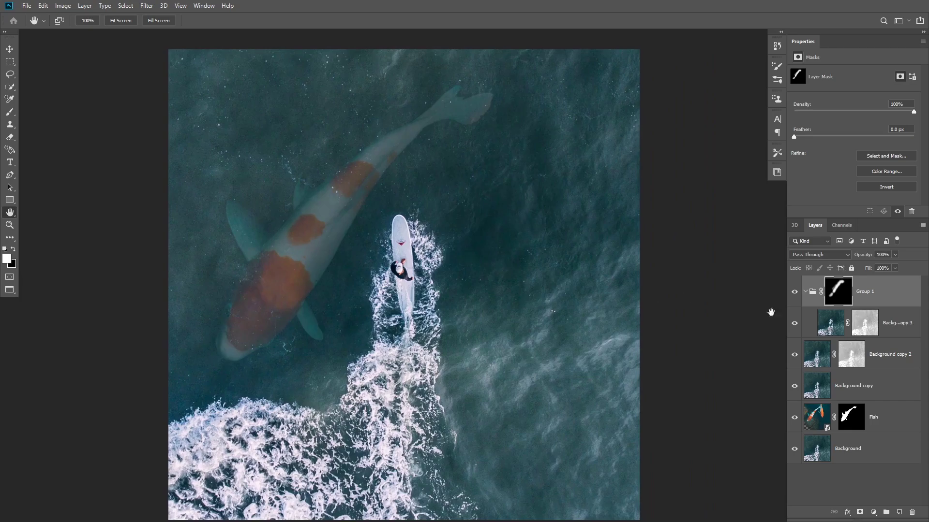
{"action": "left_click", "coordinate": [815, 414]}
{"action": "key", "text": "v"}
{"action": "left_click_drag", "start_coordinate": [307, 266], "coordinate": [407, 188]}
{"action": "left_click_drag", "start_coordinate": [310, 257], "coordinate": [293, 329]}
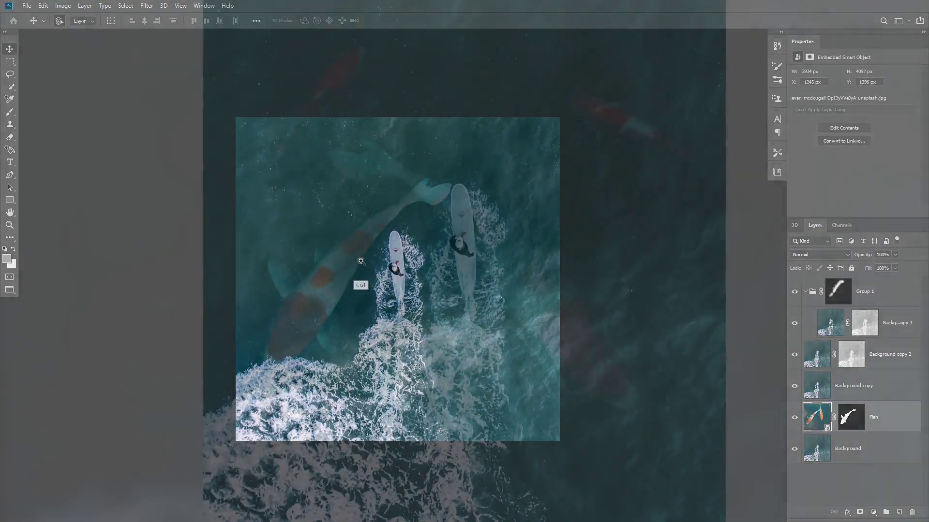